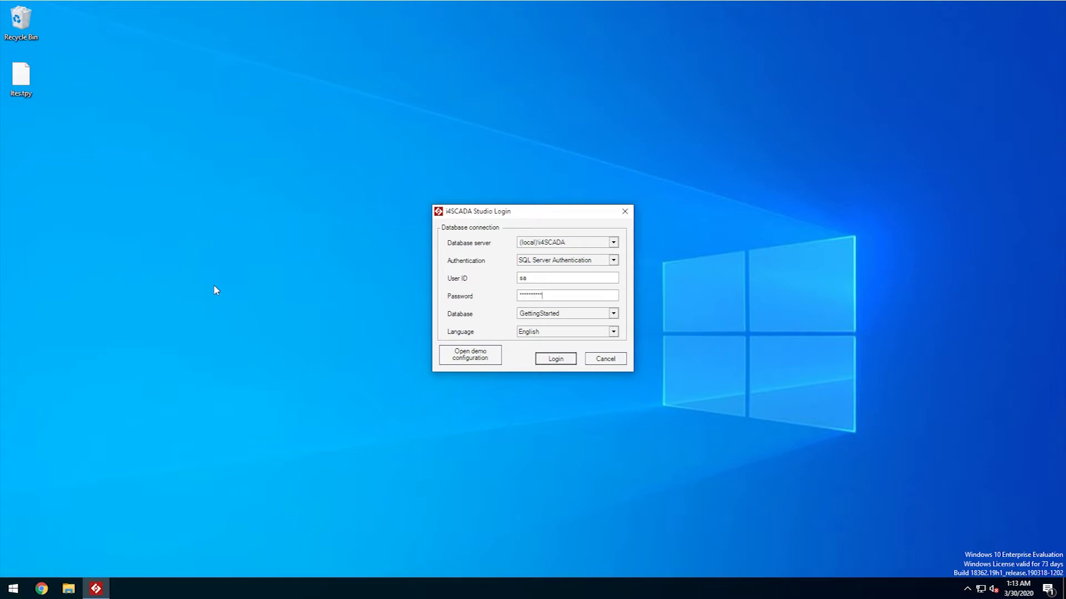
Log in to the GettingStarted database and add a new Beckhoff ADS connector to the server in the Server List
left_click(553, 360)
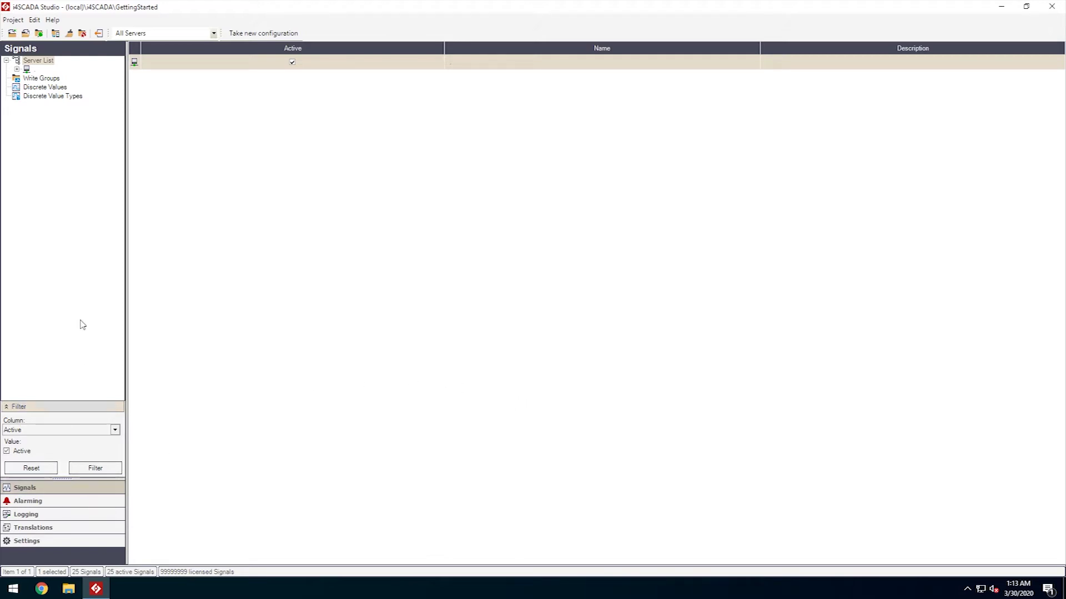
left_click(18, 69)
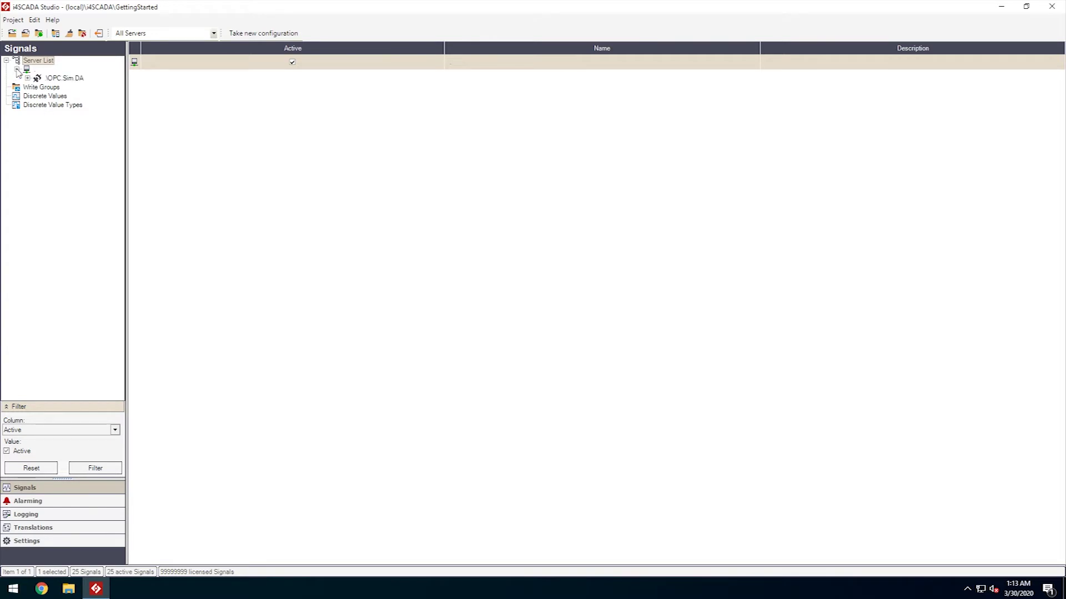
right_click(28, 71)
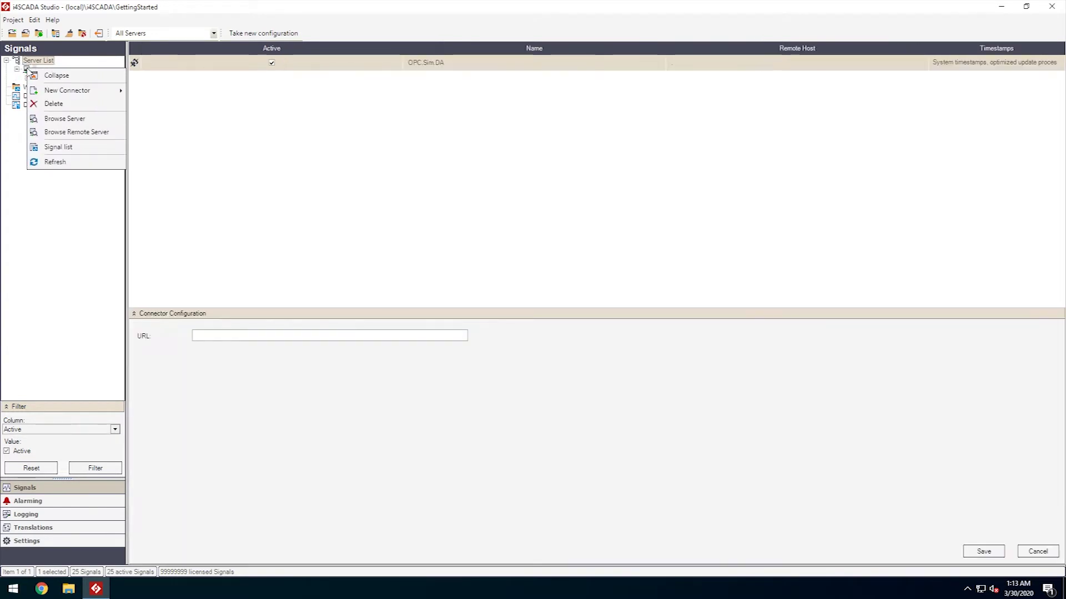
mouse_move(78, 94)
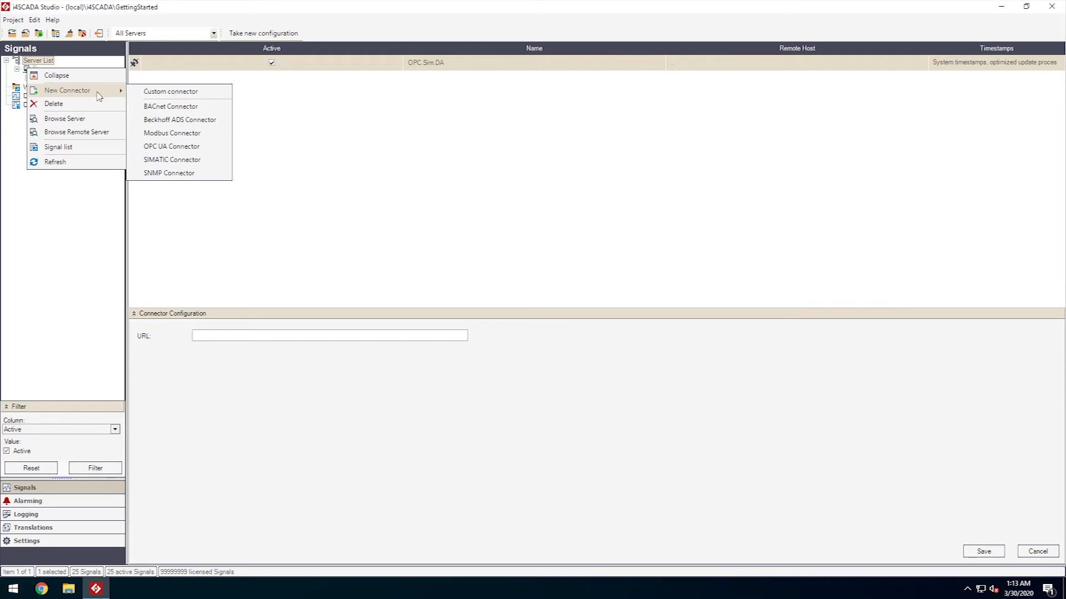
left_click(224, 121)
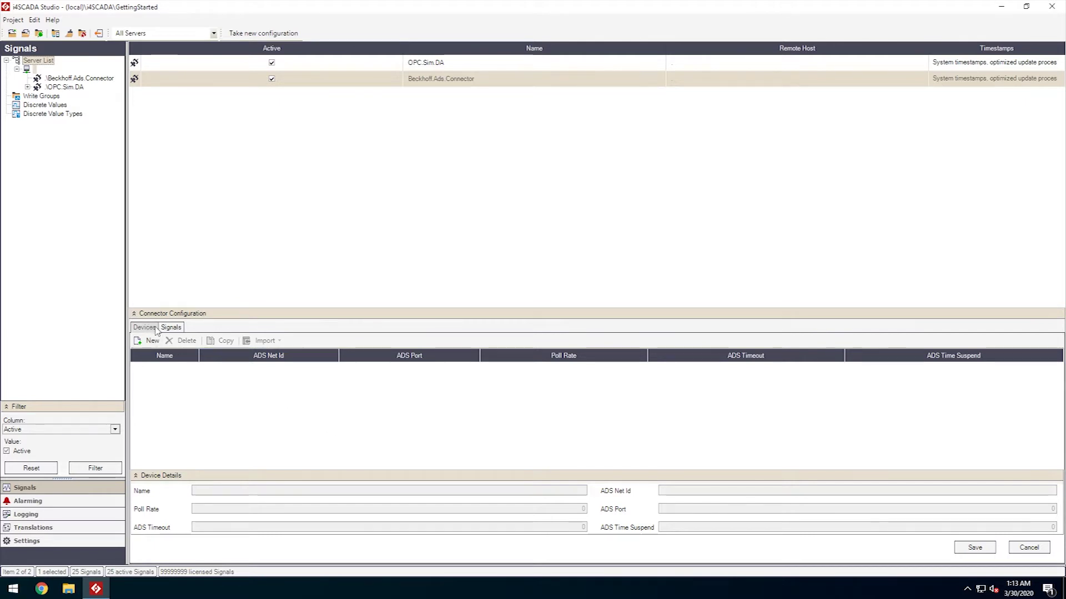
Create a new device in the Beckhoff ADS connector's configuration, keeping its default name and connection settings
left_click(175, 330)
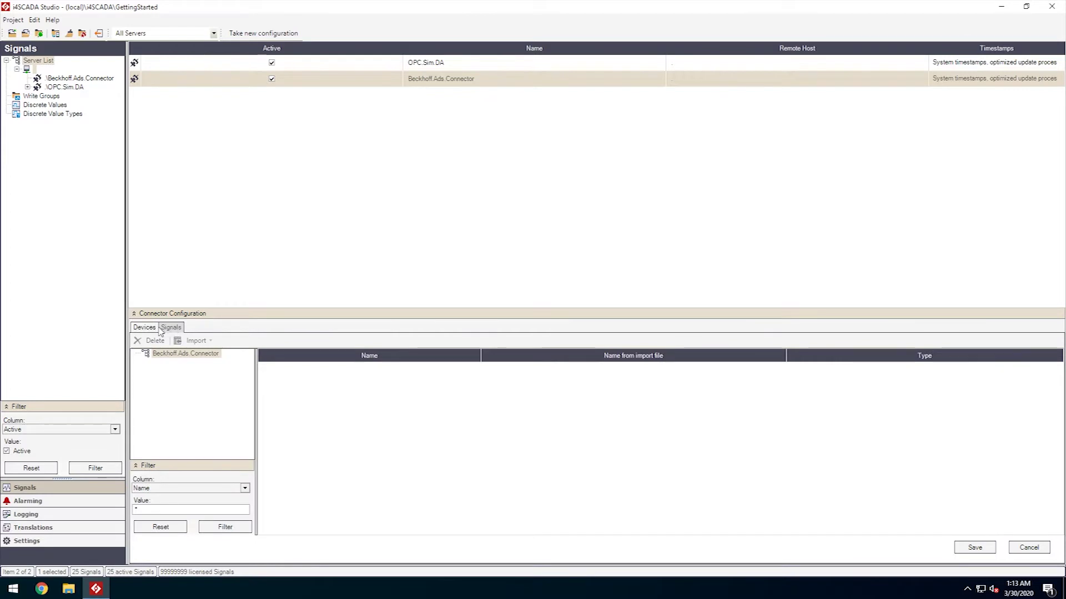
left_click(149, 328)
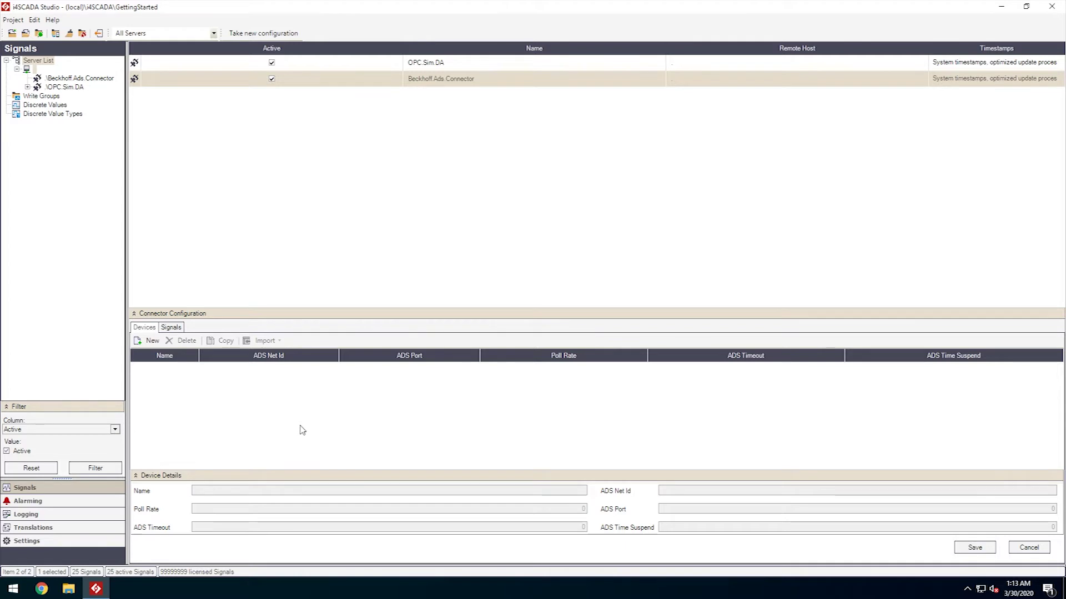
left_click(151, 342)
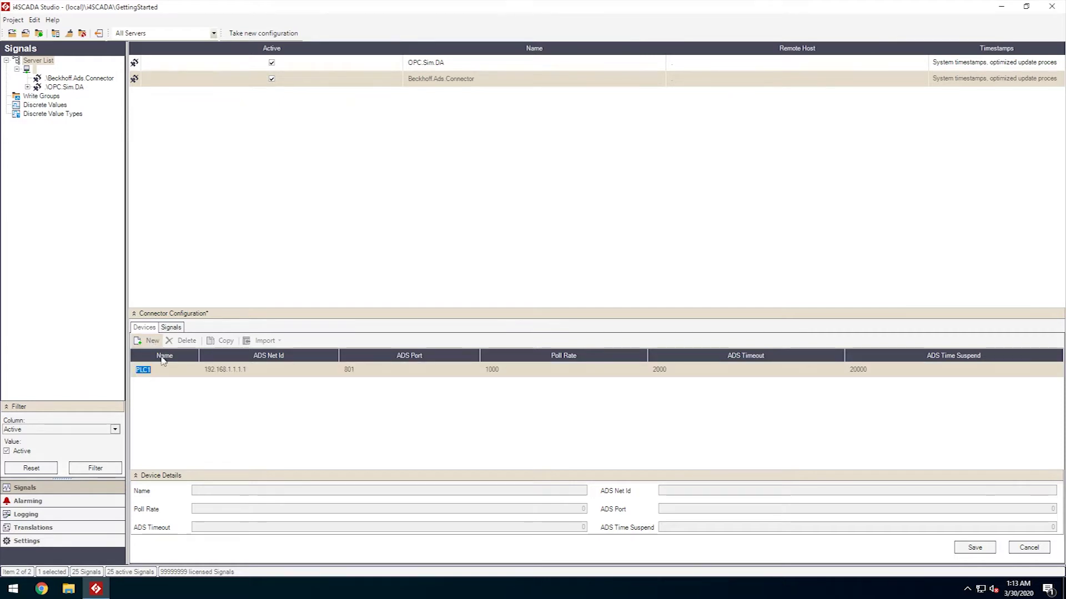
left_click(257, 372)
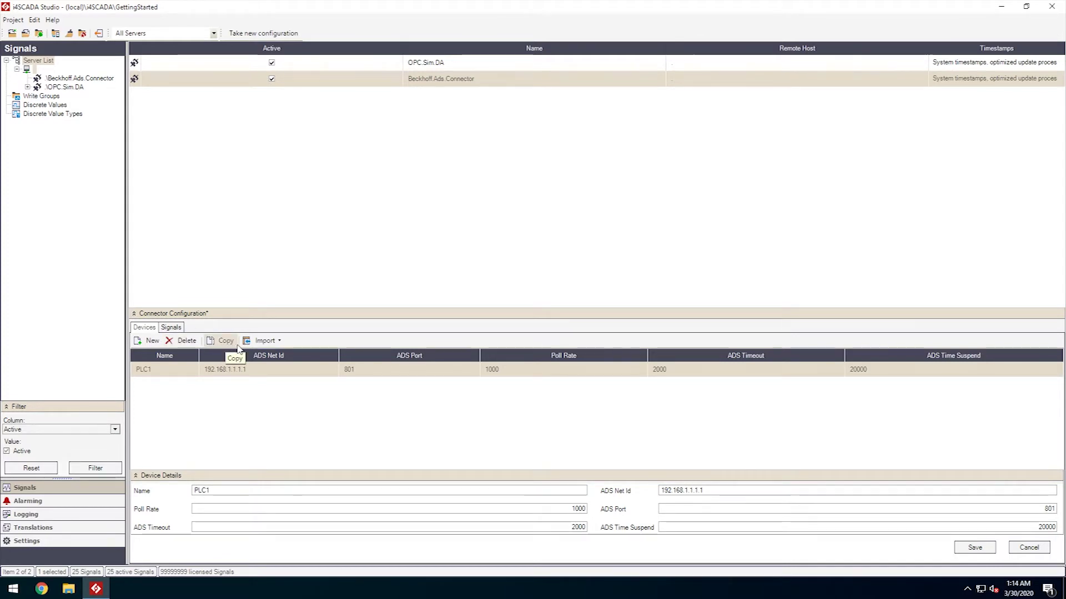
left_click(276, 341)
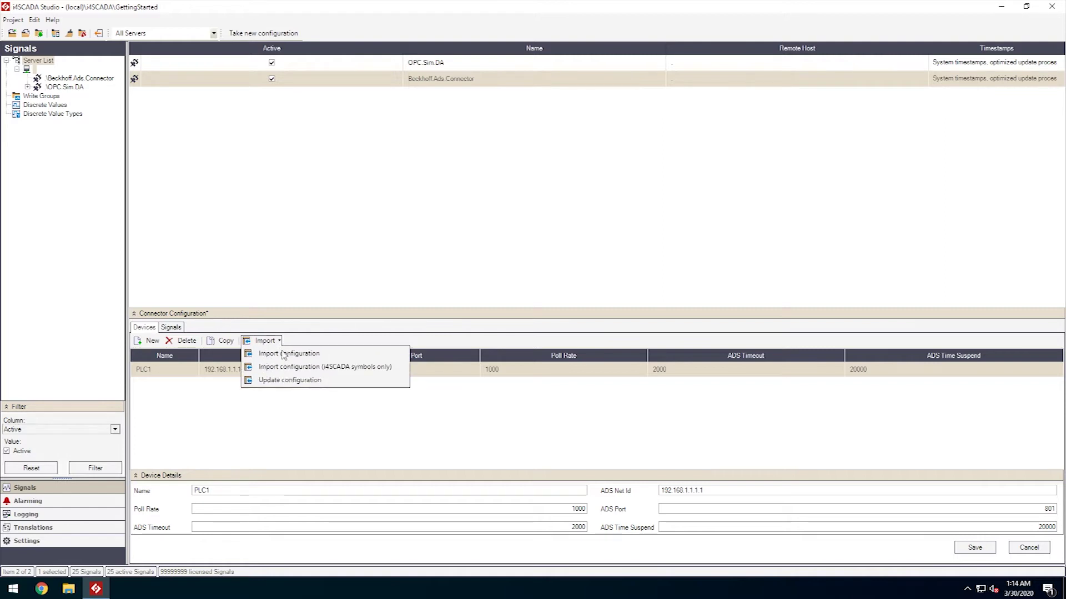
left_click(278, 407)
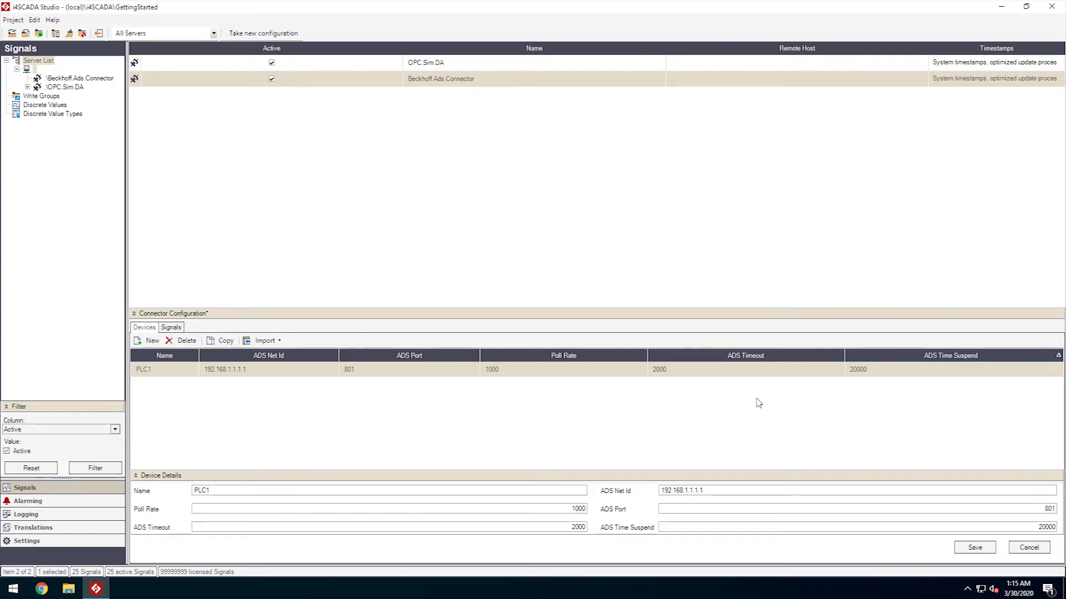
left_click(280, 341)
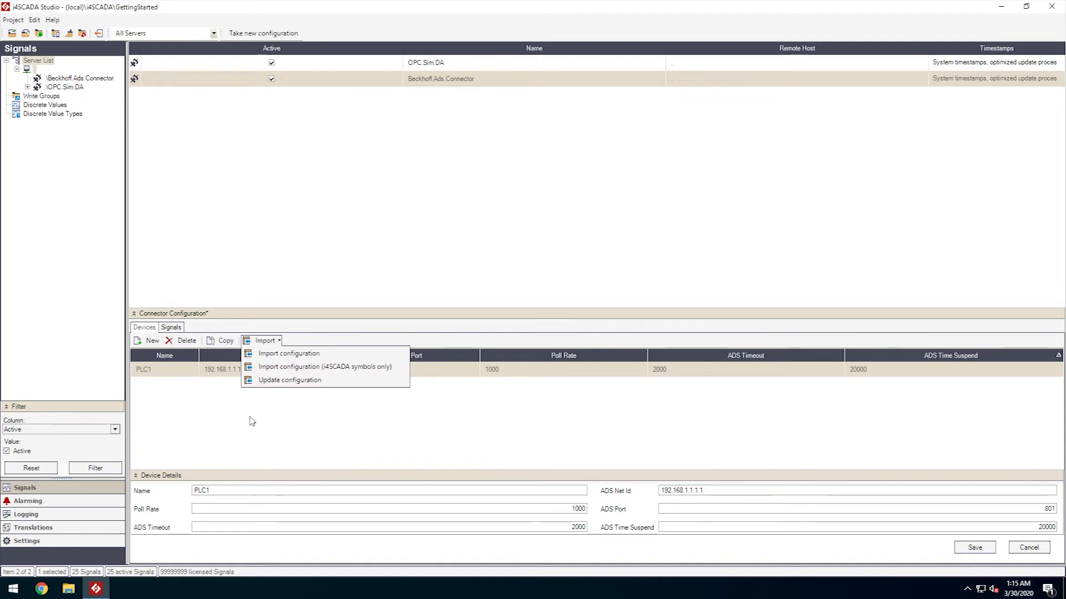
Import the full configuration from ltes.tpy on the Desktop into the signals of device PLC1
left_click(170, 328)
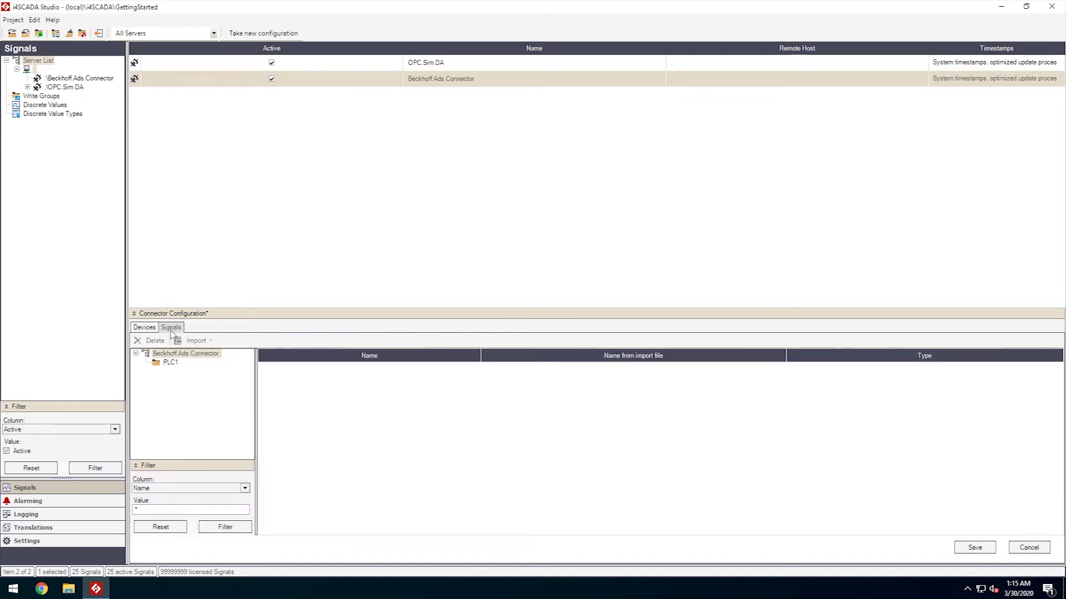
left_click(172, 363)
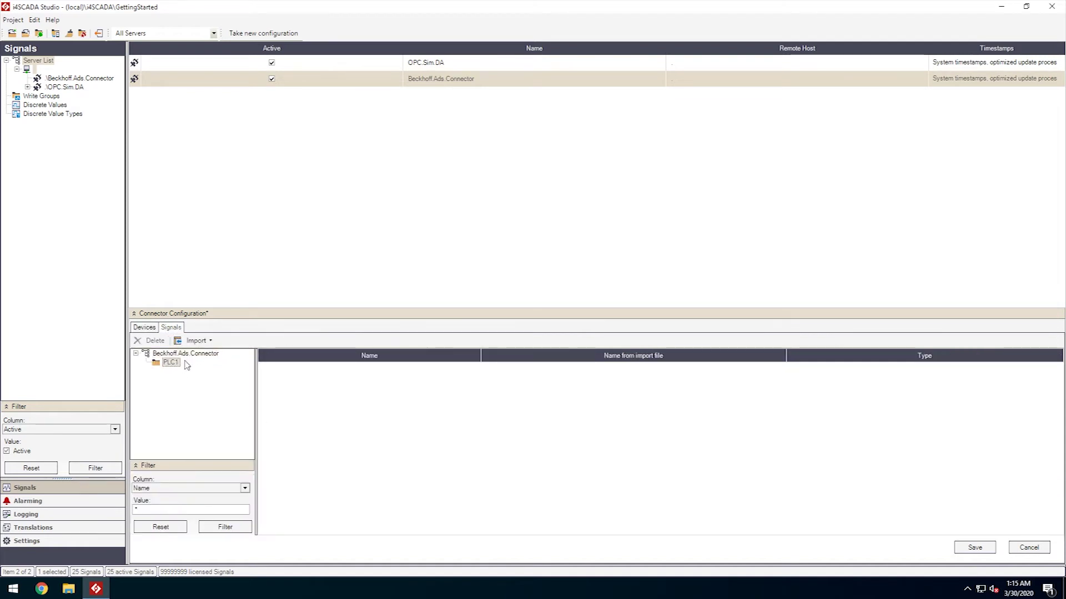
left_click(211, 341)
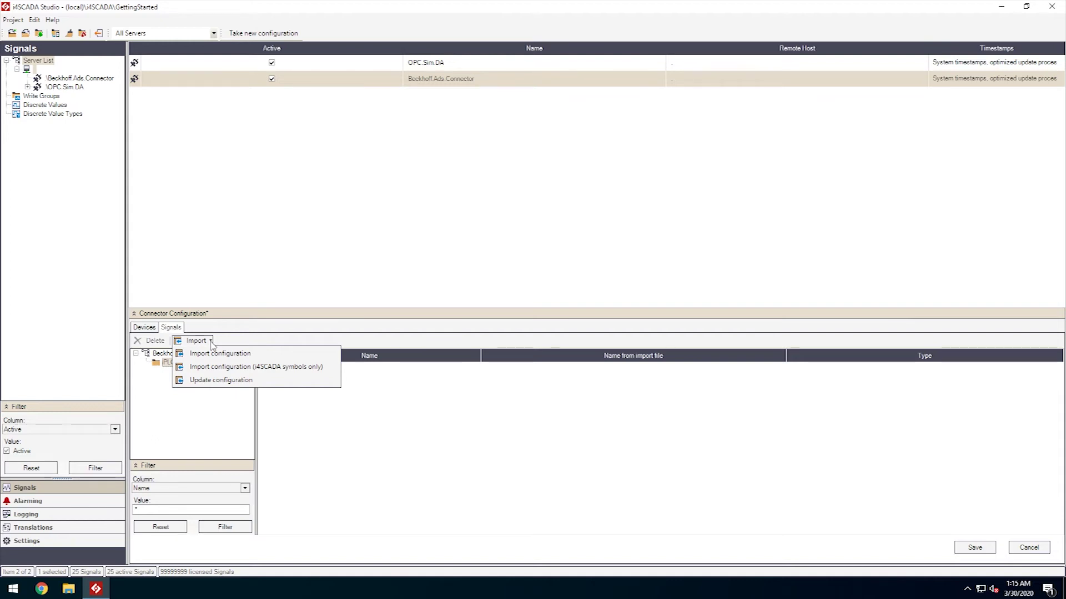
left_click(292, 357)
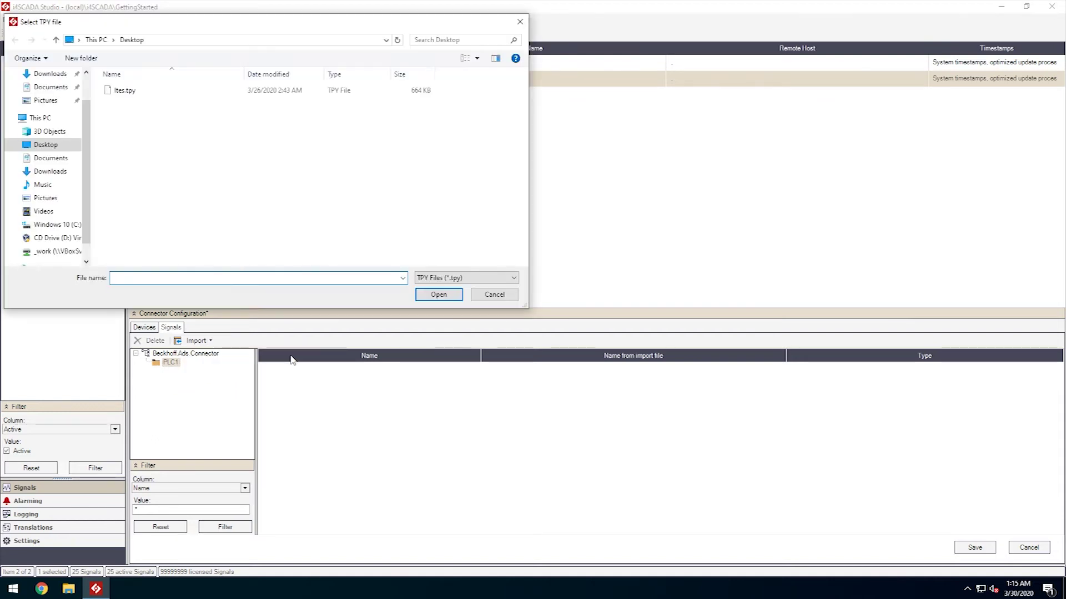
left_click(183, 90)
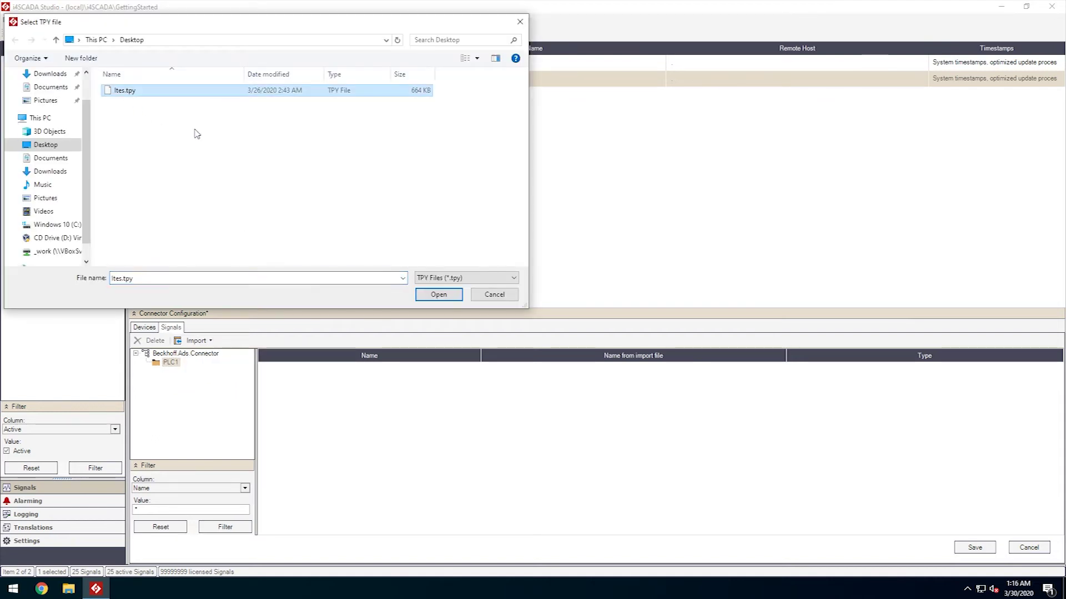
left_click(438, 295)
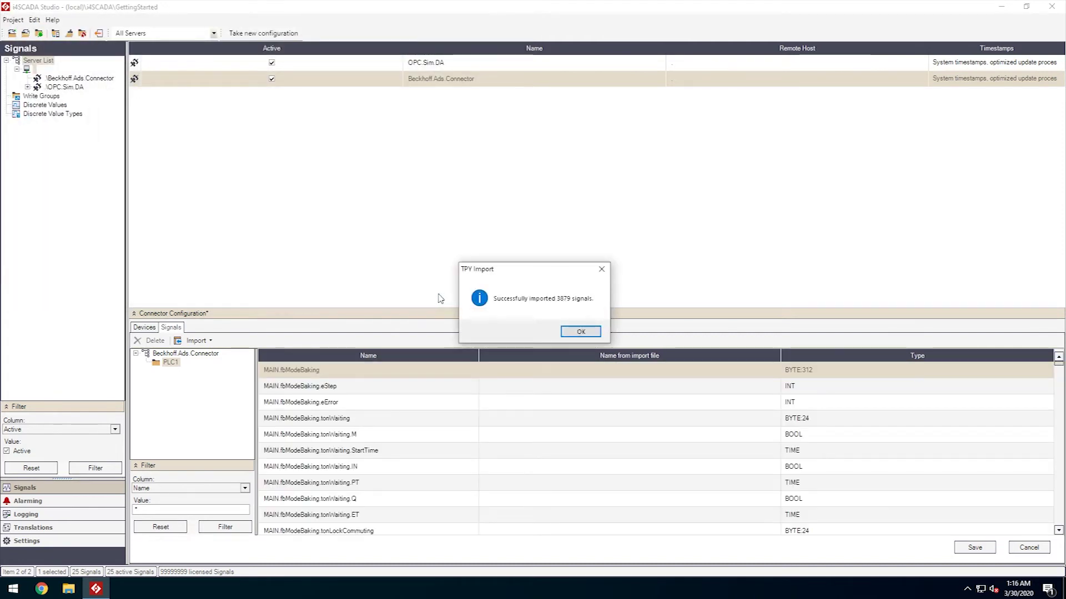
left_click(580, 331)
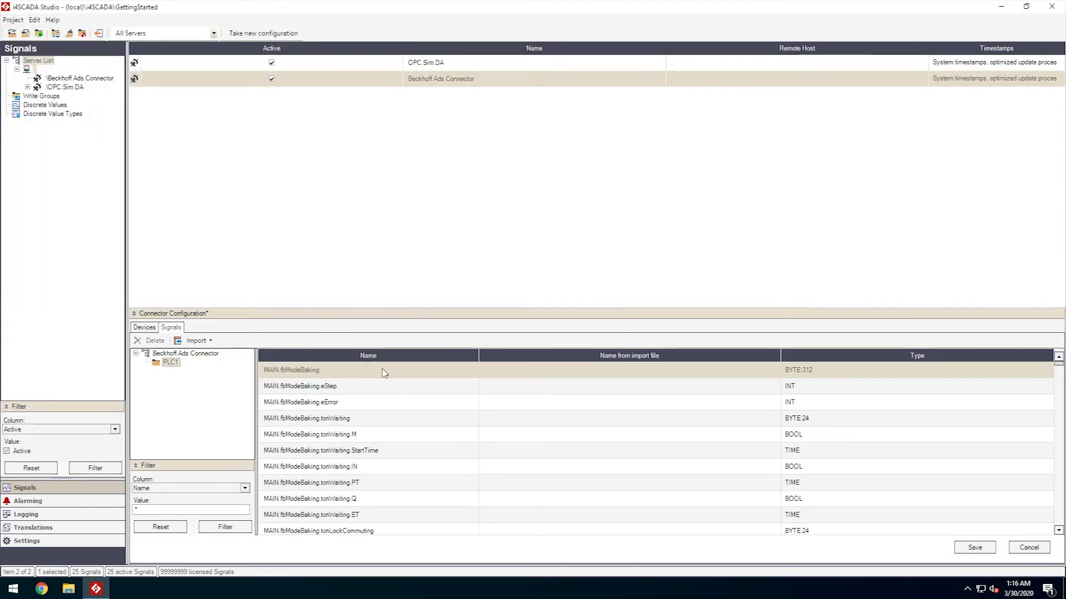
Delete all imported PLC1 signals from MAIN.fbModeBaking.tonWaiting.StartTime through the end of the list
left_click(351, 455)
scroll(352, 459, "down", 10)
left_click_drag(1058, 362, 1058, 527)
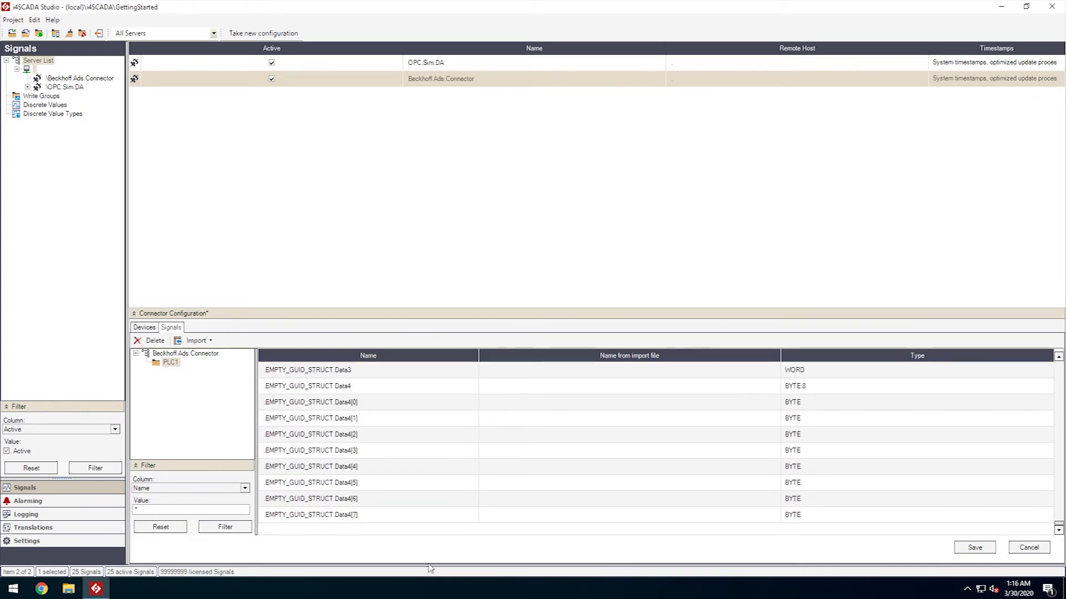
left_click(342, 520, "shift")
right_click(345, 480)
left_click(369, 485)
left_click(554, 331)
Update the PLC1 configuration from ltes.tpy, inserting only the tonWaiting StartTime, IN and PT signals
left_click(210, 342)
left_click(222, 364)
left_click(123, 92)
left_click(438, 294)
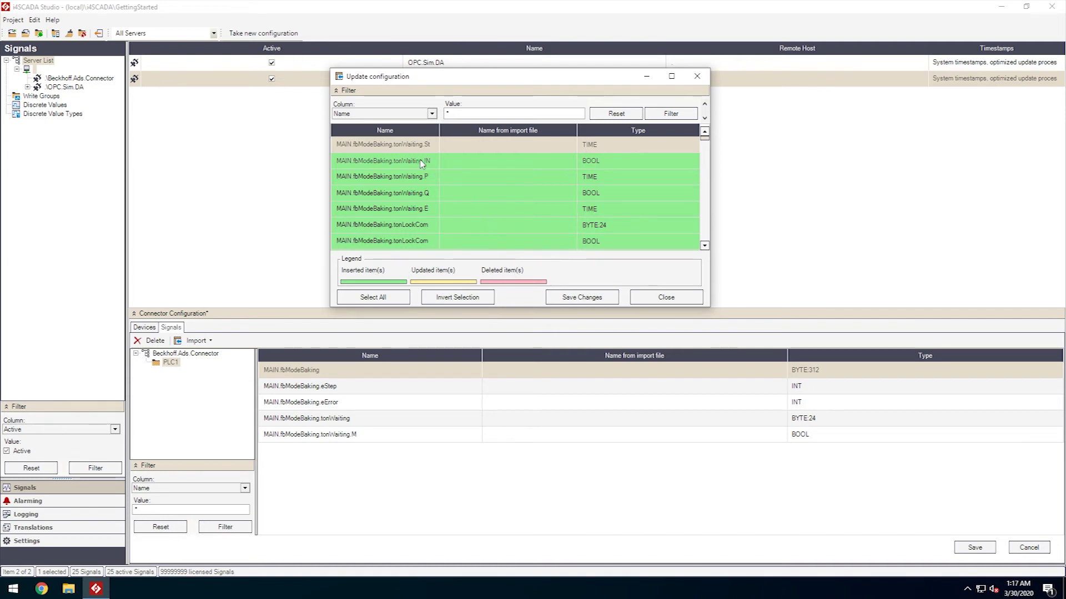
left_click(430, 178)
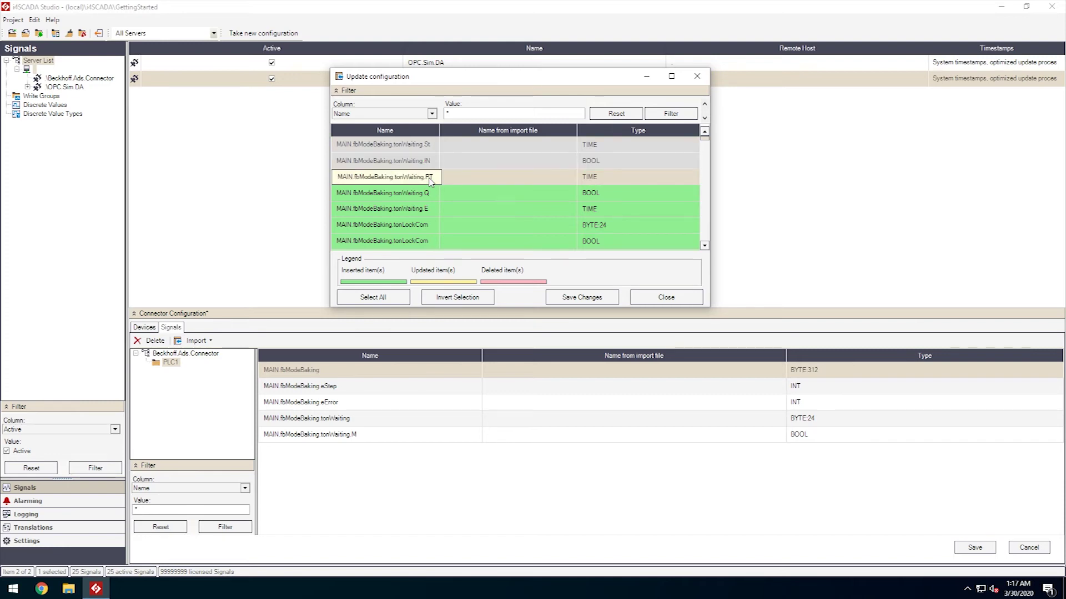
left_click(581, 298)
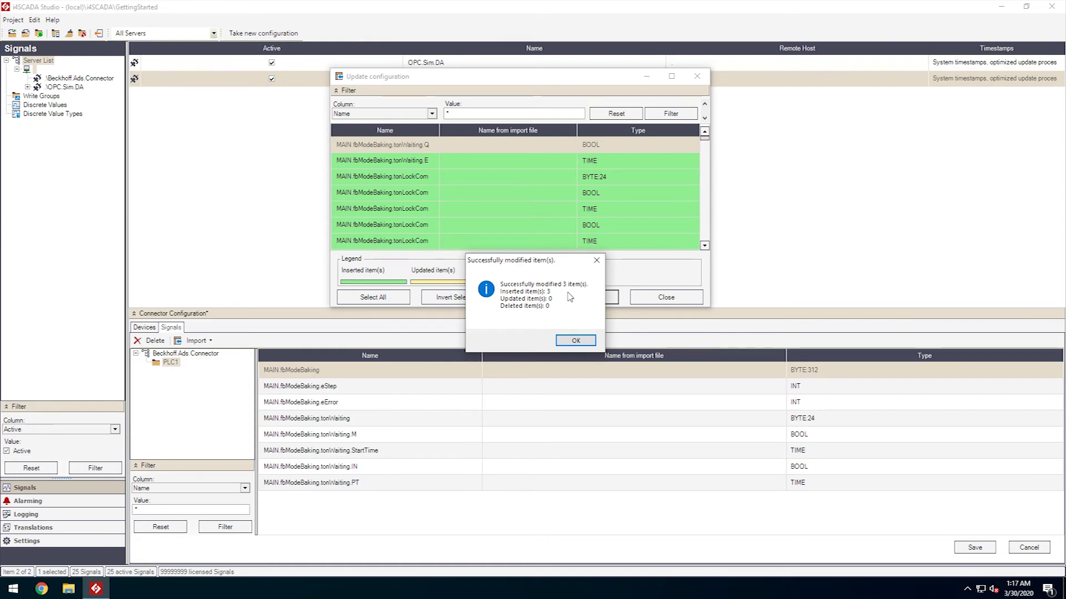
left_click(574, 340)
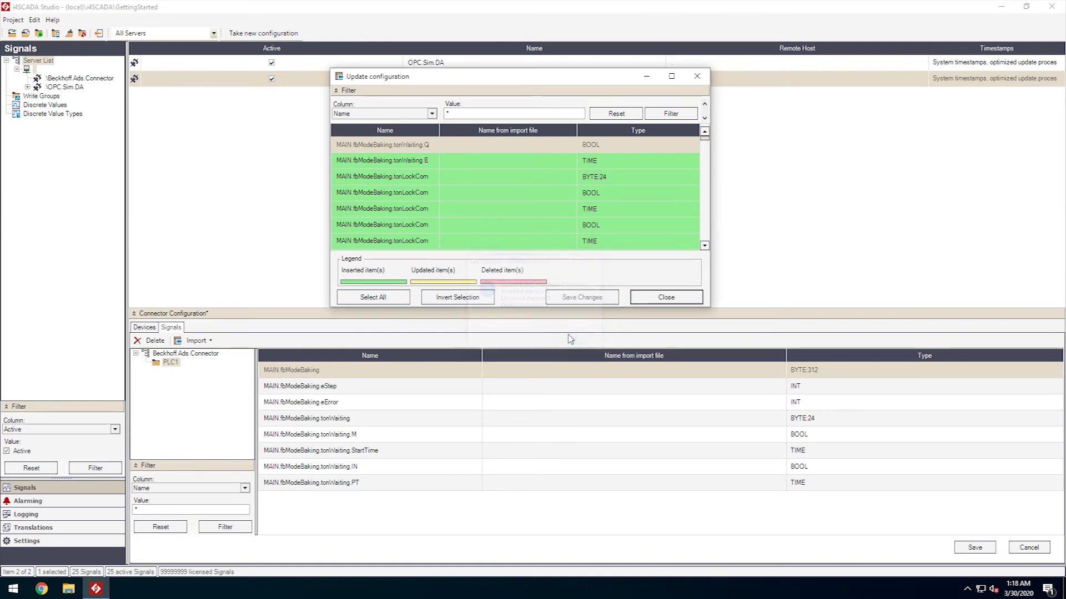
left_click(648, 304)
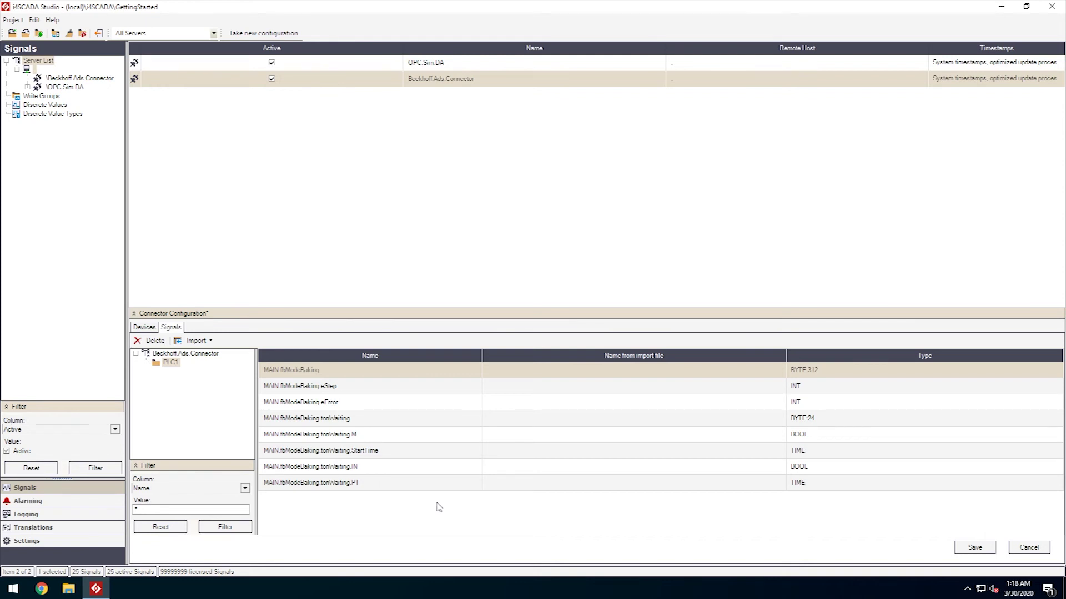
Save the connector configuration and create a new signal group under the Beckhoff ADS connector
left_click(974, 548)
left_click(80, 78)
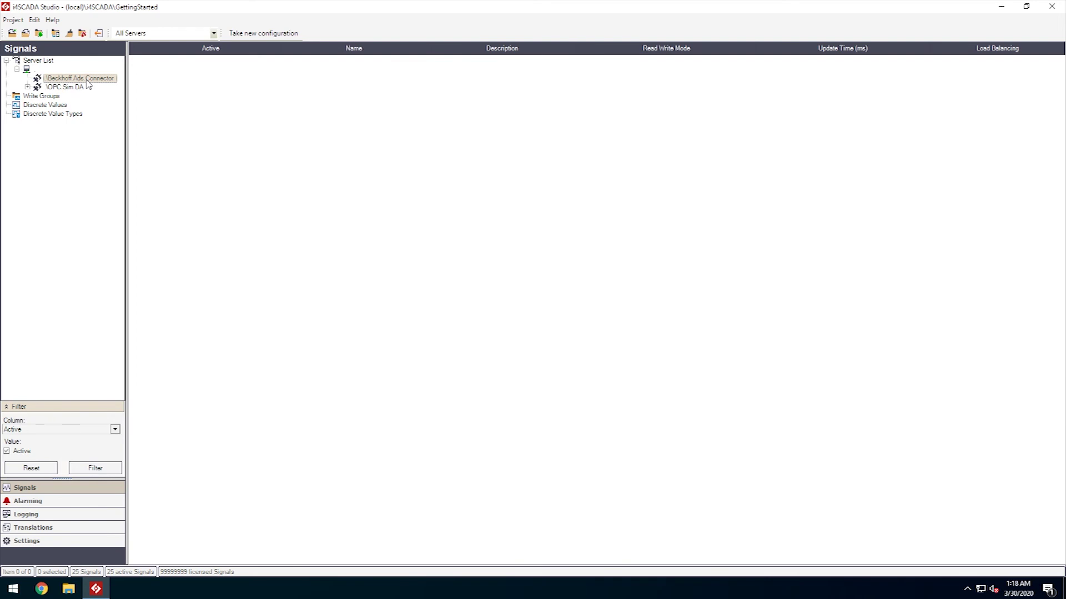
right_click(87, 84)
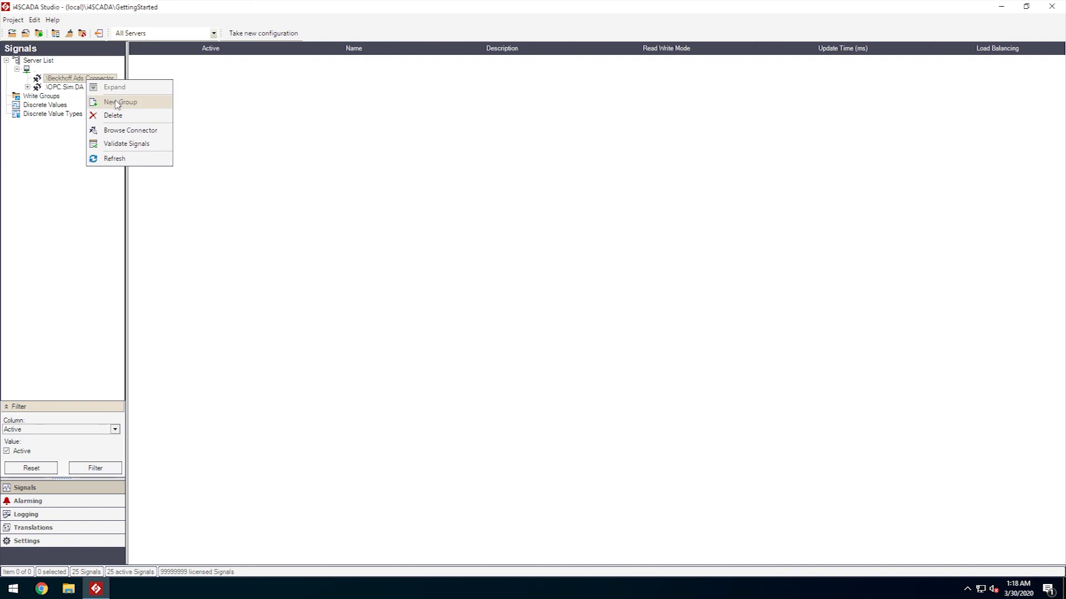
left_click(117, 102)
left_click(307, 86)
Browse the Beckhoff ADS connector through MAIN and tonWaiting, and list all sub items from the connector's root
right_click(105, 80)
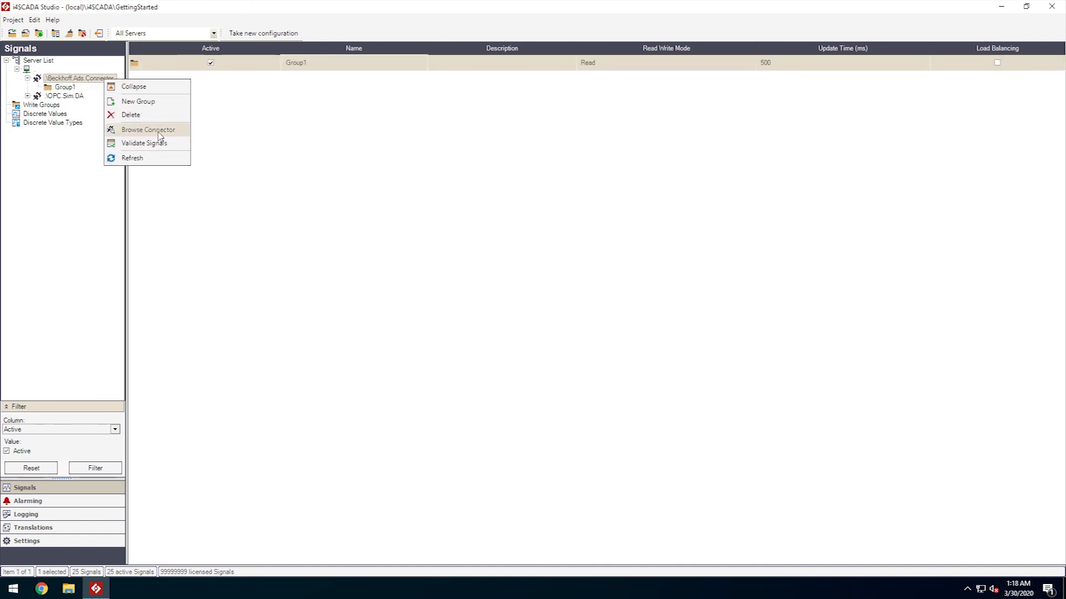
left_click(159, 133)
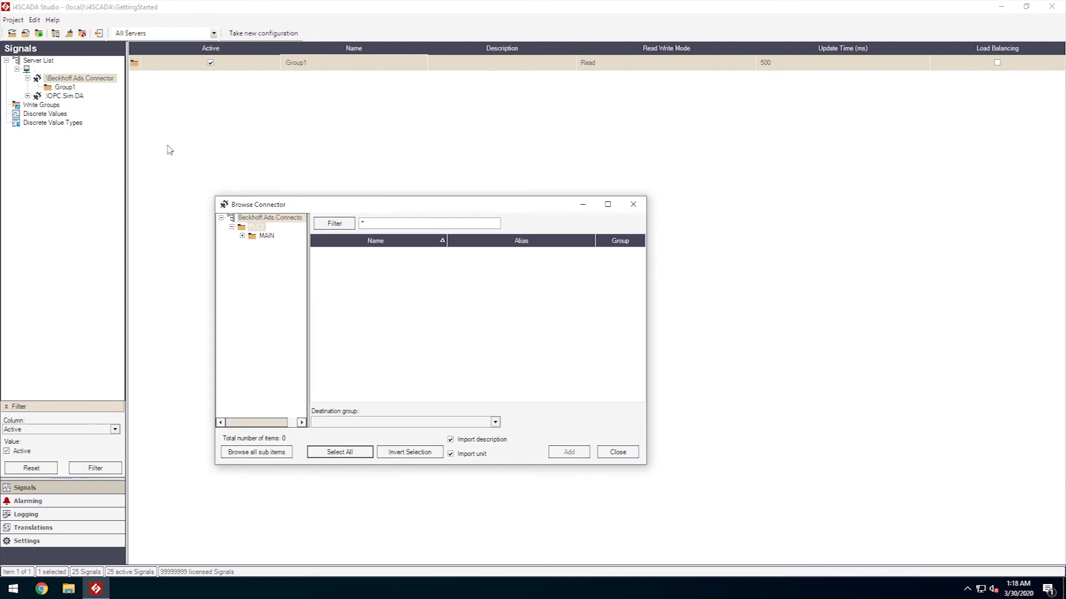
left_click(261, 236)
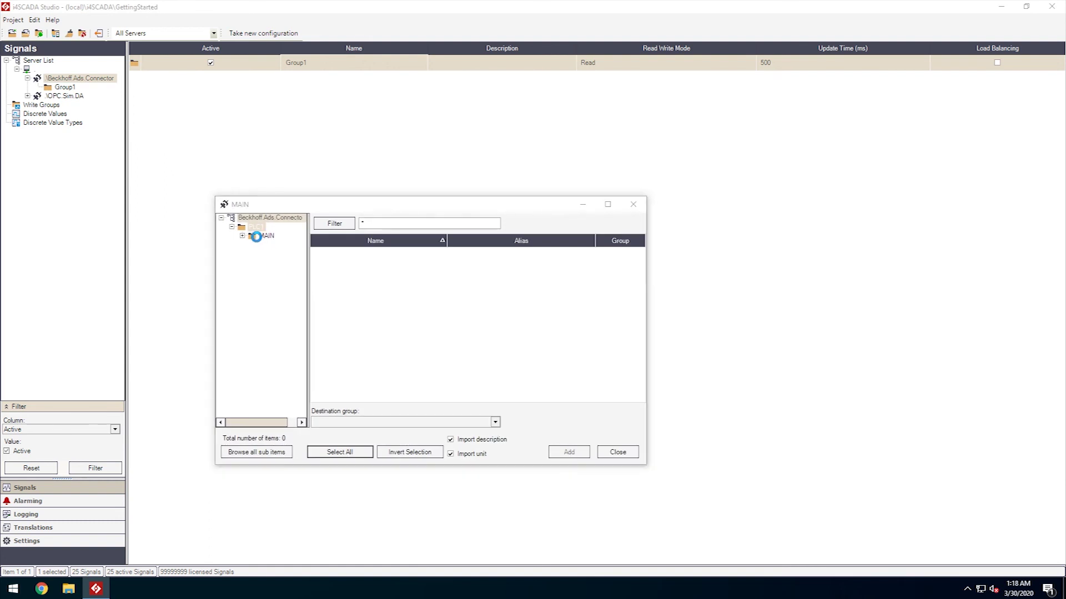
left_click(253, 244)
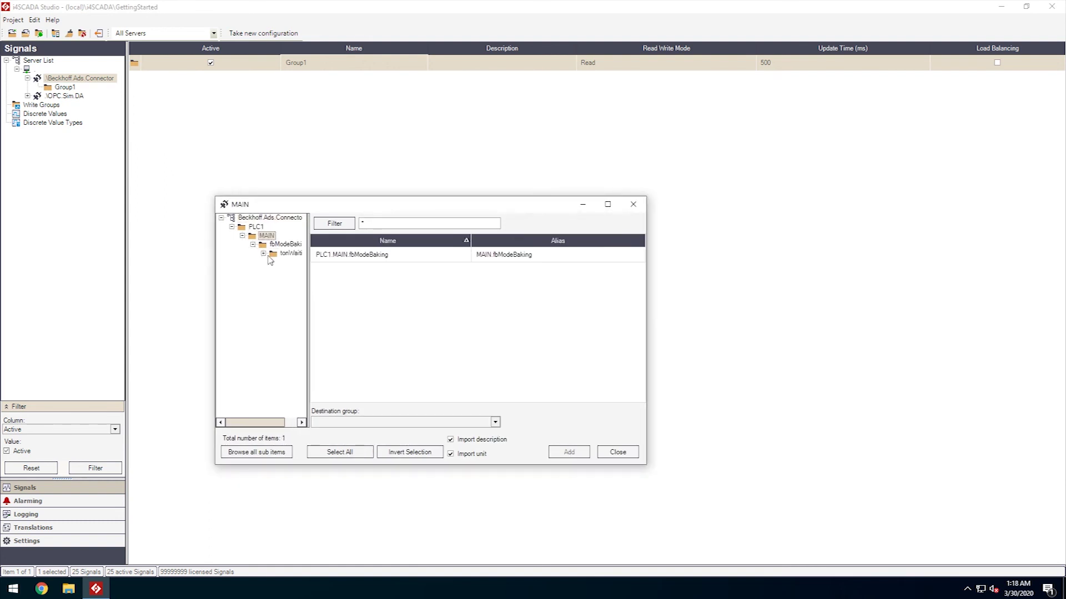
left_click(284, 254)
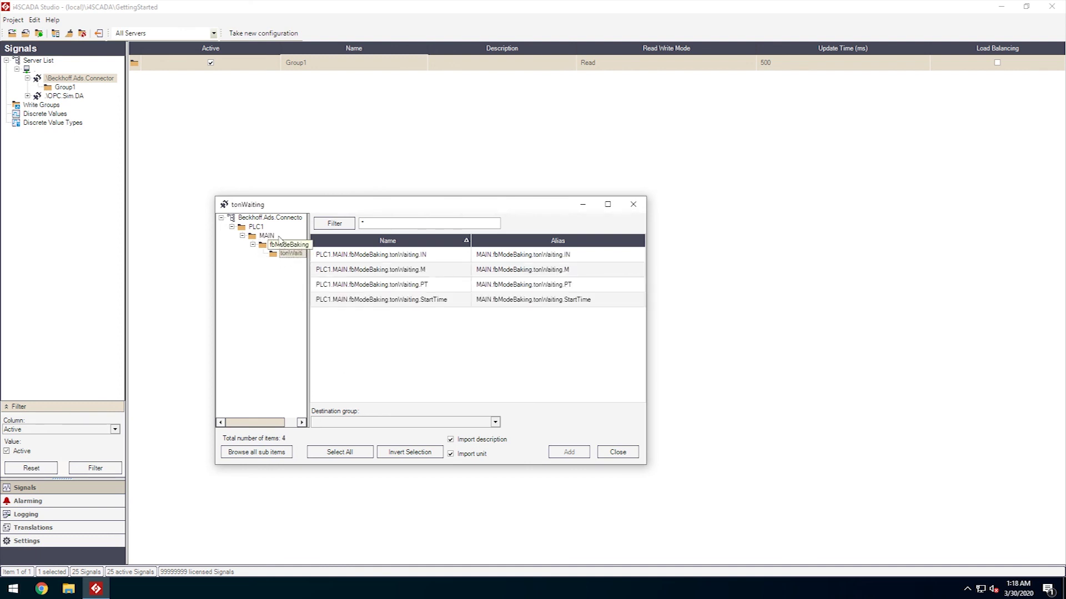
left_click(265, 218)
left_click(279, 452)
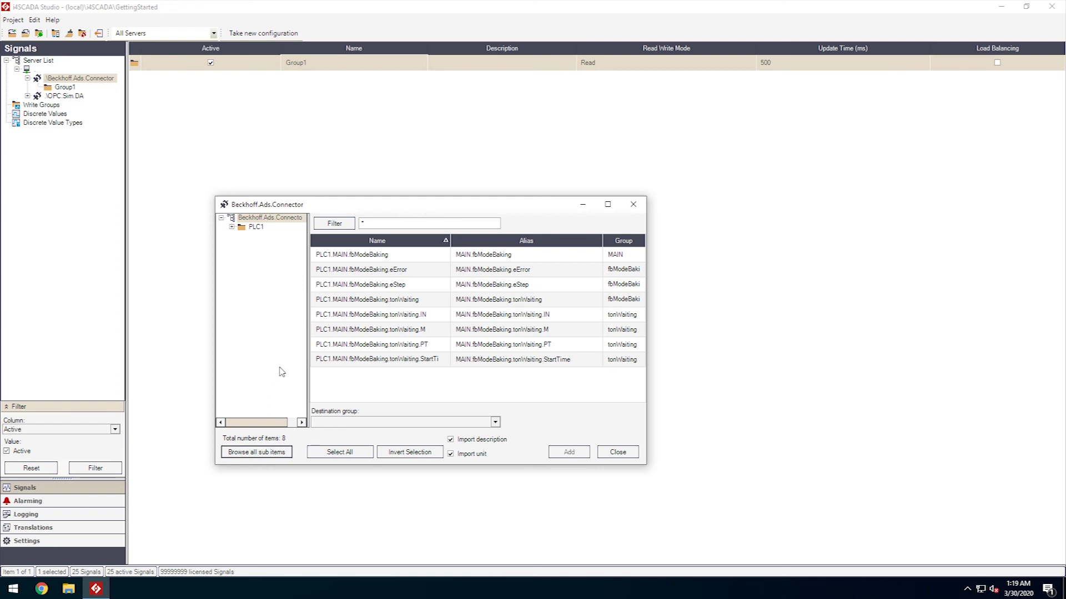
Add all listed connector signals to the destination group Group1 and save the signal details in that group
left_click(359, 454)
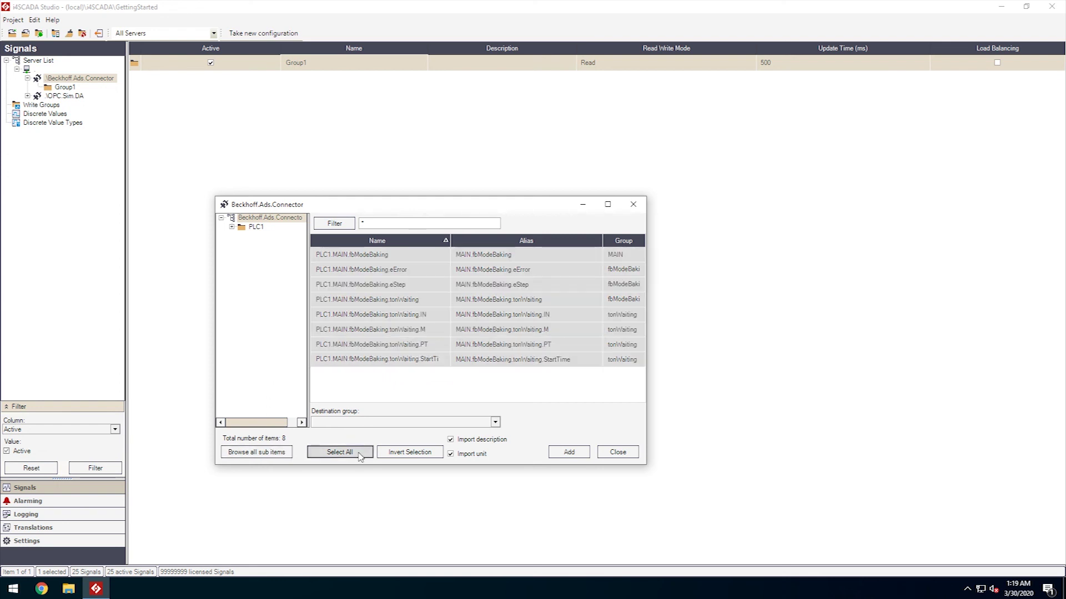
left_click(495, 423)
left_click(467, 433)
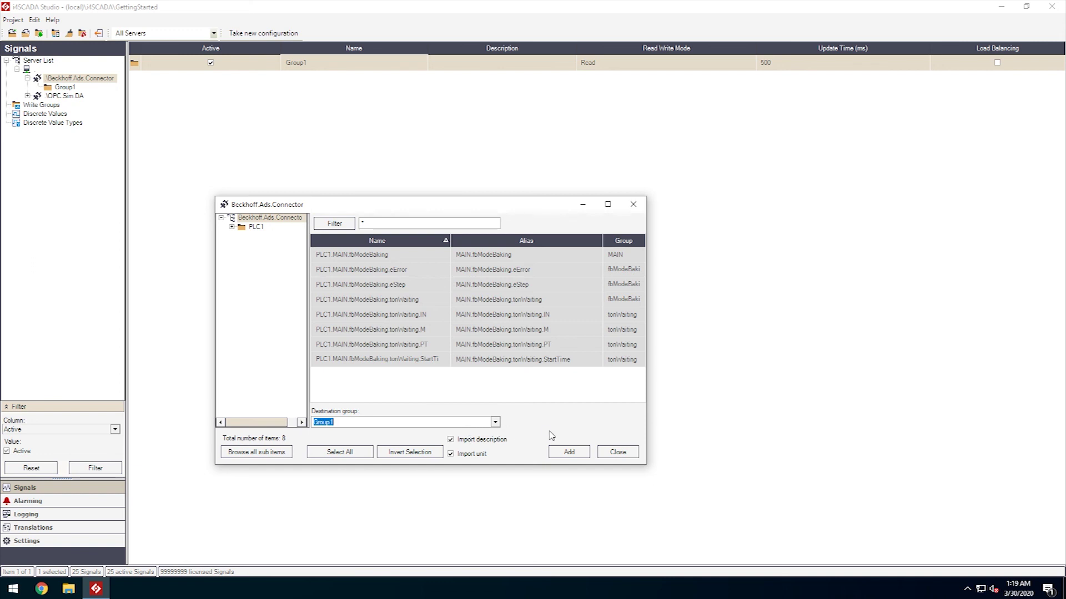
left_click(566, 452)
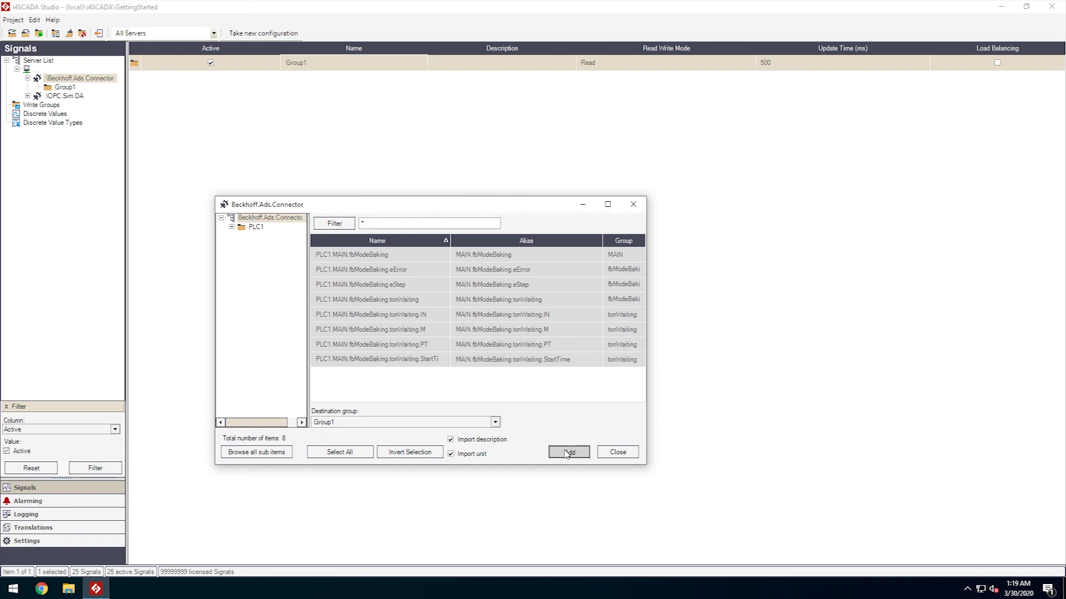
left_click(617, 452)
left_click(65, 87)
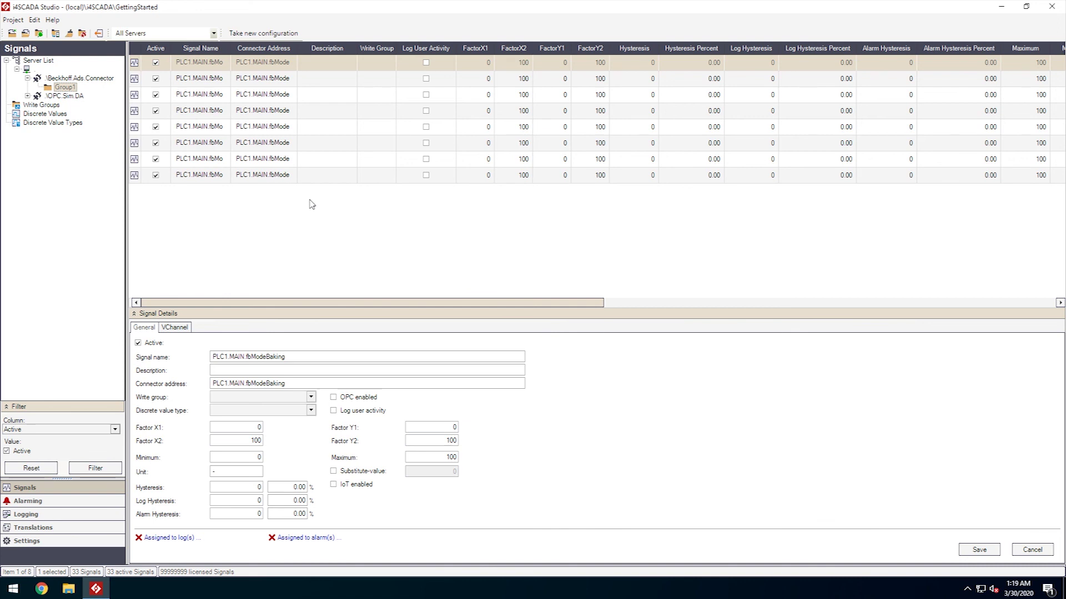
left_click(979, 551)
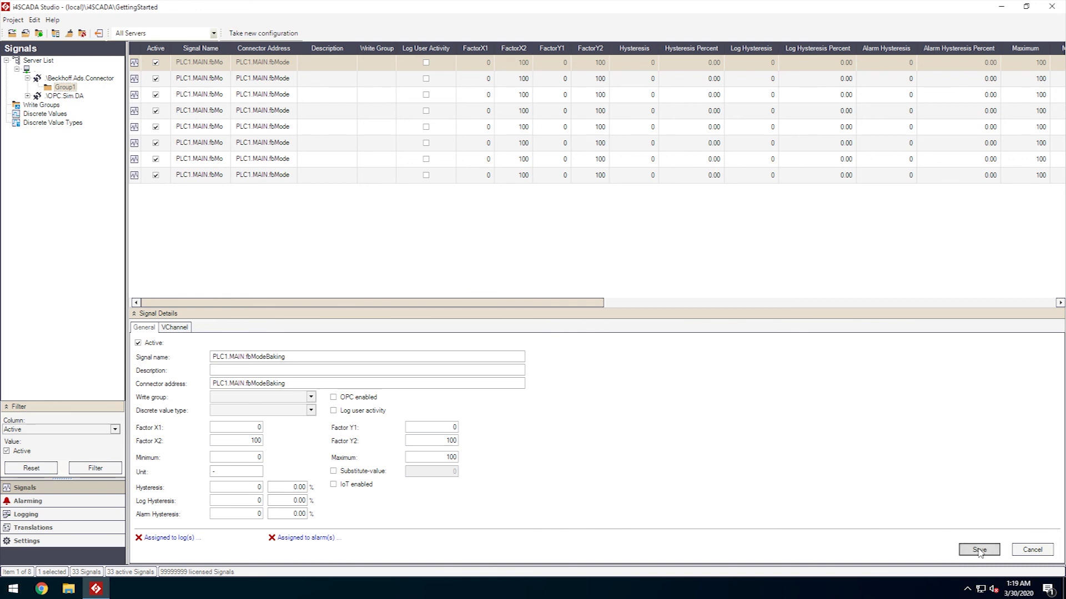